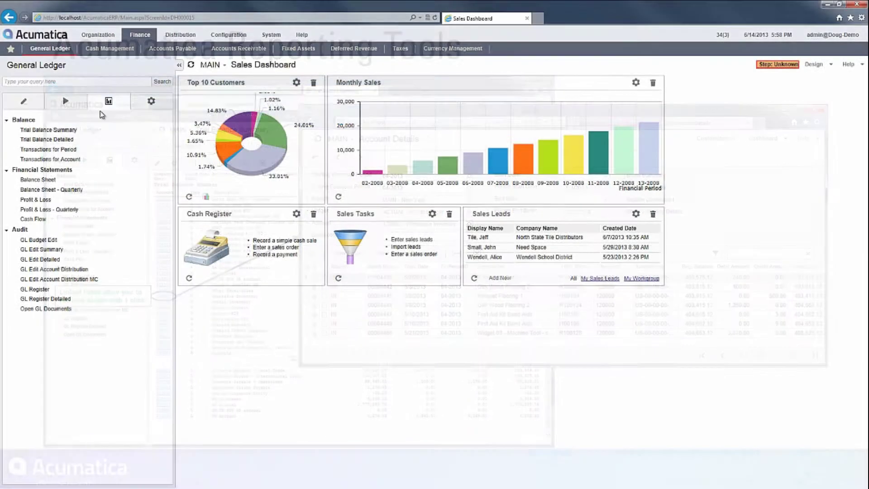
Run the Trial Balance Summary report with the Trial Bal - May 2013 template.
left_click(60, 131)
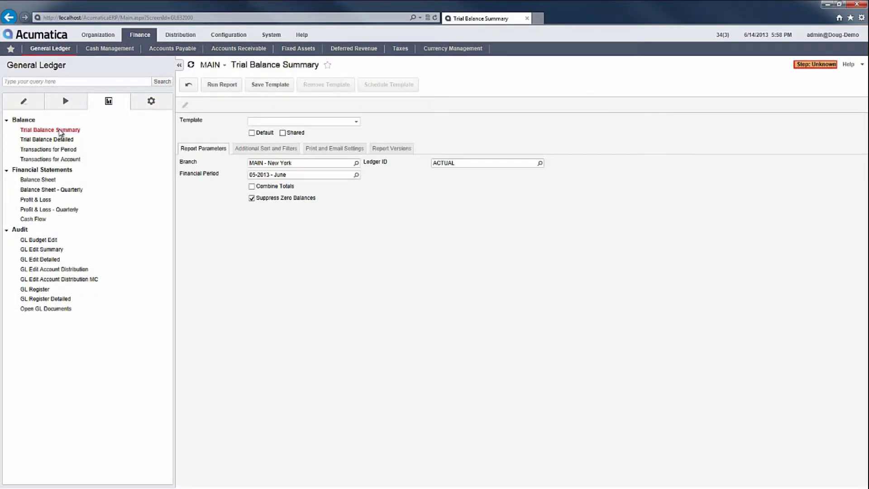
left_click(257, 126)
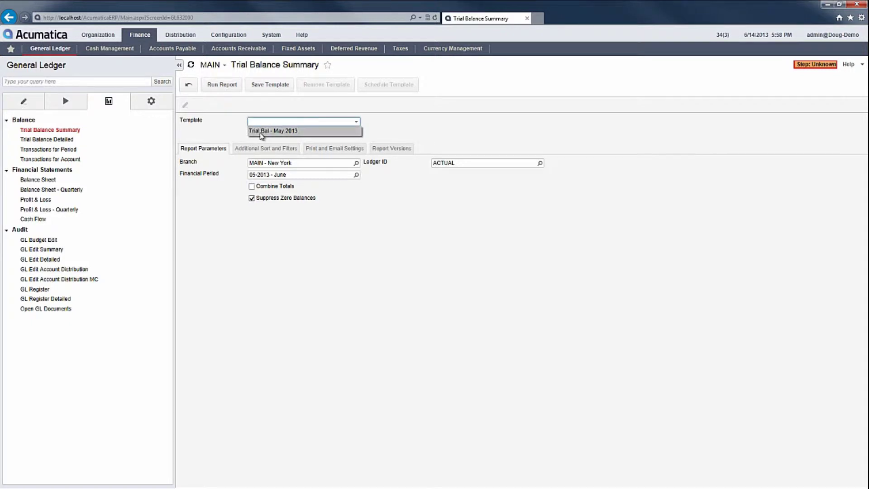
left_click(261, 130)
left_click(224, 89)
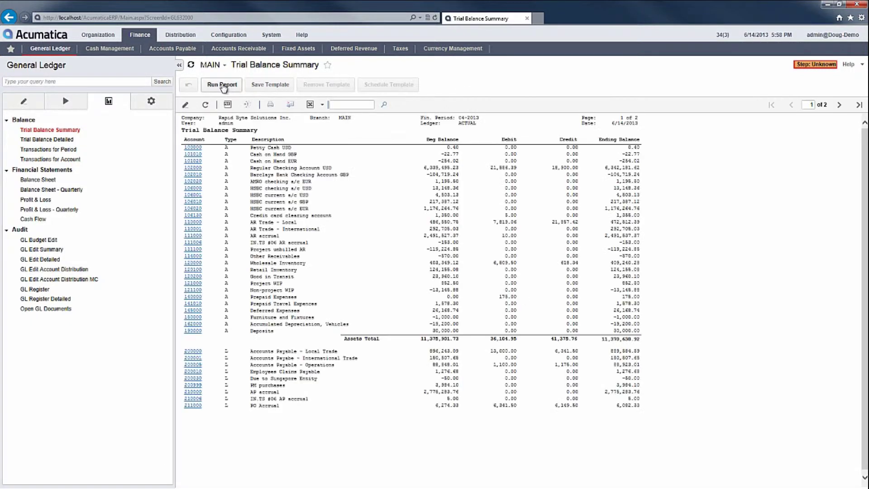
Drill into account 120000's transaction details and view a transaction's source document.
left_click(193, 263)
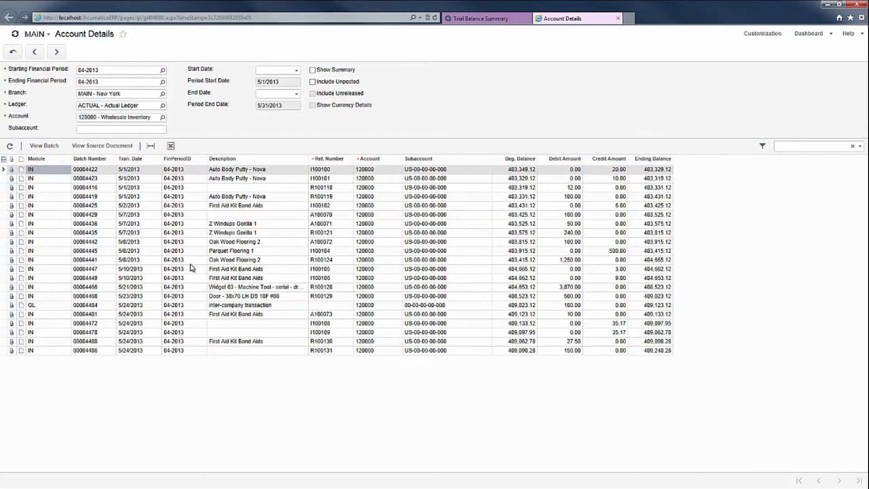
left_click(102, 146)
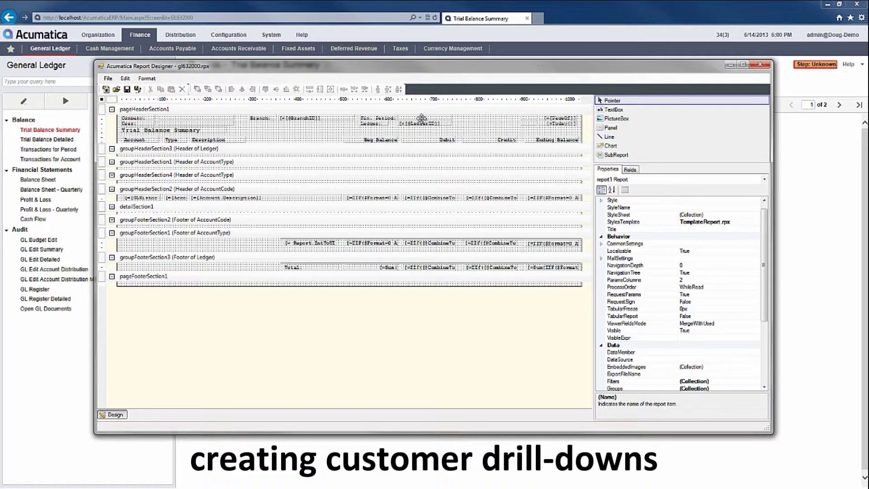
Set the header Fin. Period field's NavigateUrl to the GL201000 Financial Periods expression.
left_click(422, 118)
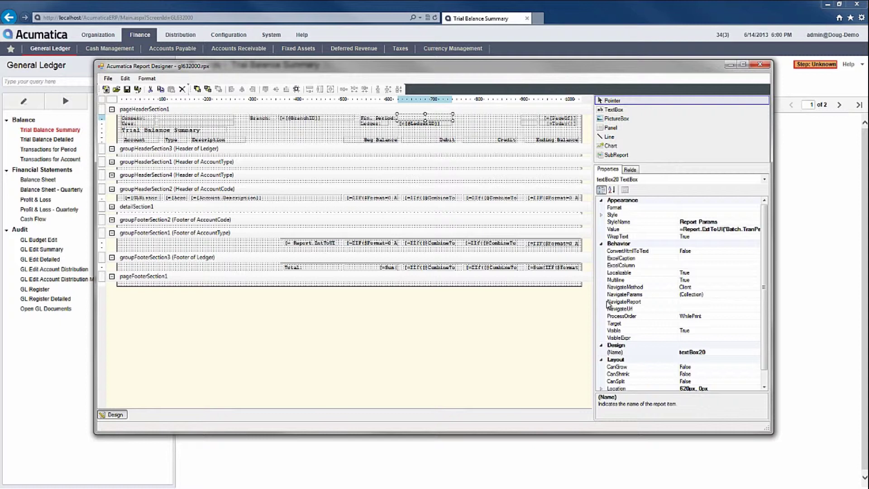
left_click(683, 309)
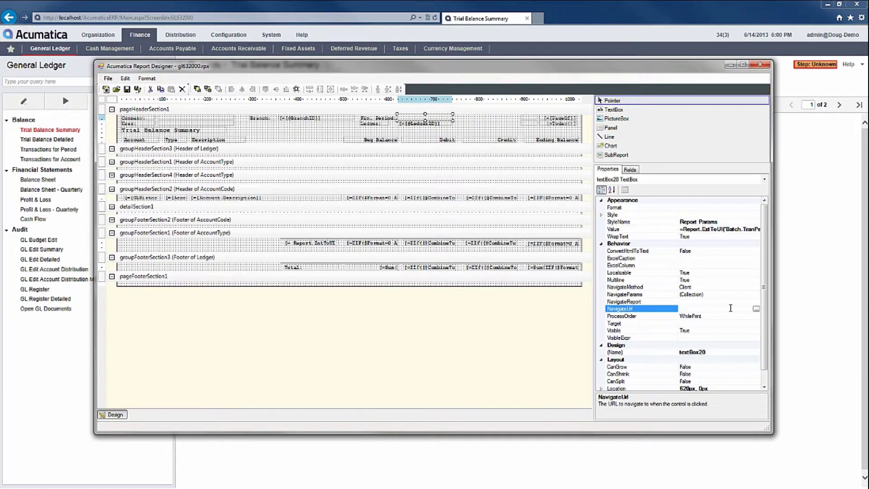
left_click(755, 309)
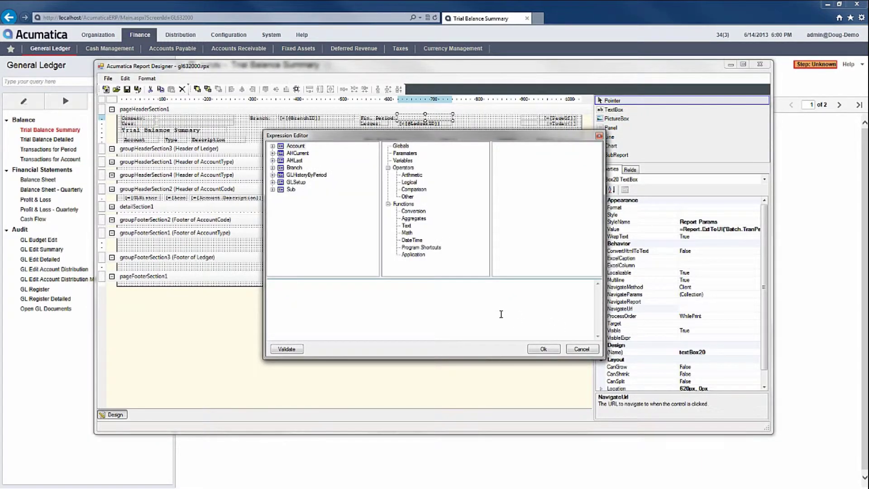
type("='Main.aspx?ScreenId=GL201000&Year='+Right([@PeriodID],4)")
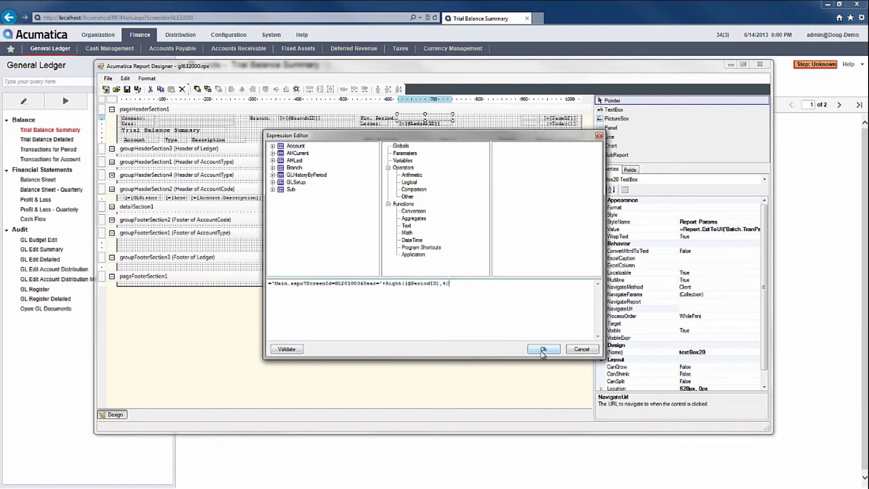
left_click(542, 351)
Set the link's Target to _blank and save the report to the server.
left_click(671, 323)
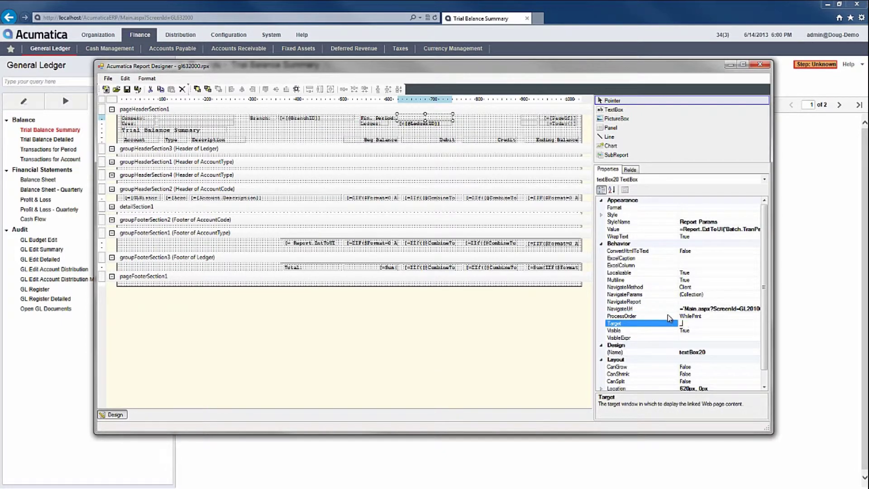
type("_blank")
key("Tab")
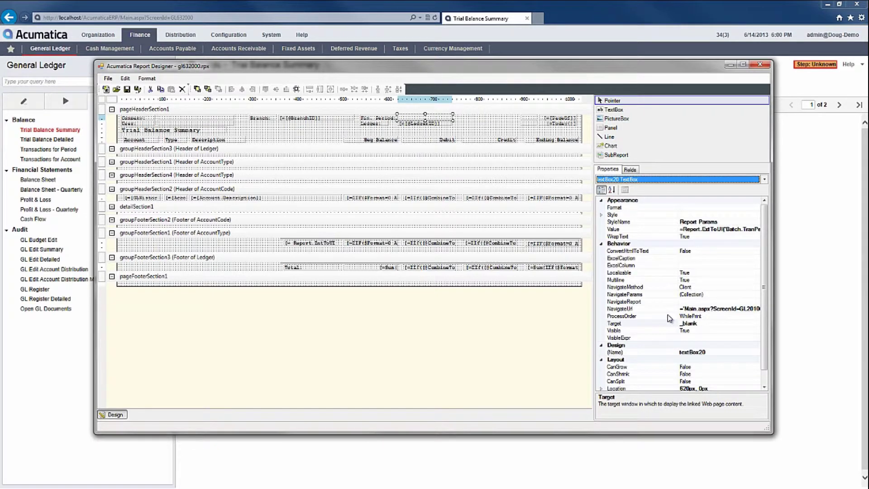
left_click(109, 78)
left_click(125, 144)
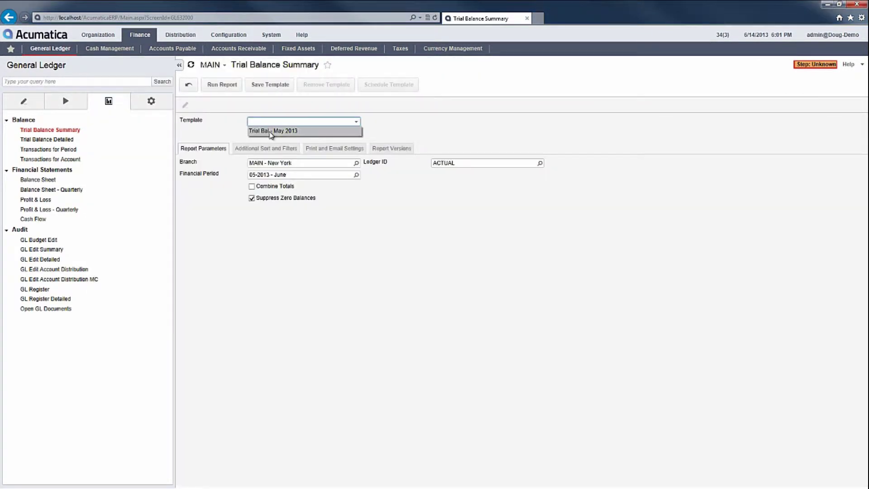
Rerun the report with the May 2013 template and follow its Fin. Period link.
left_click(263, 130)
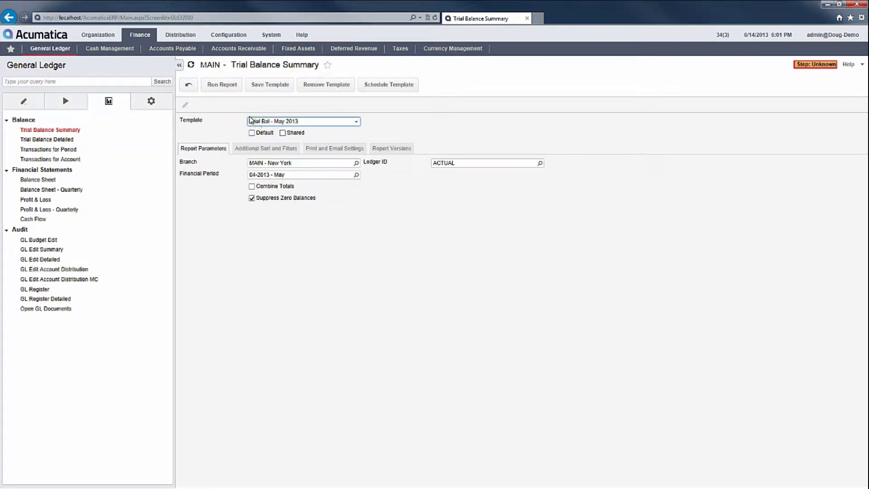
left_click(222, 85)
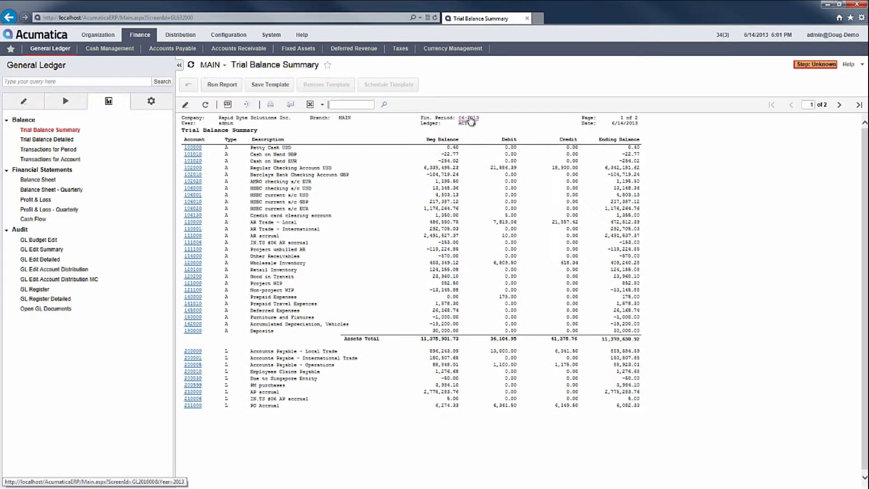
left_click(471, 121)
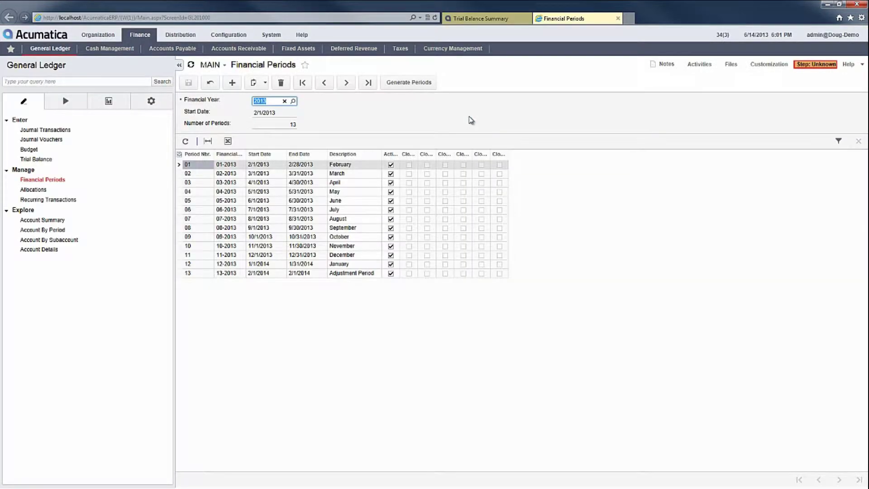